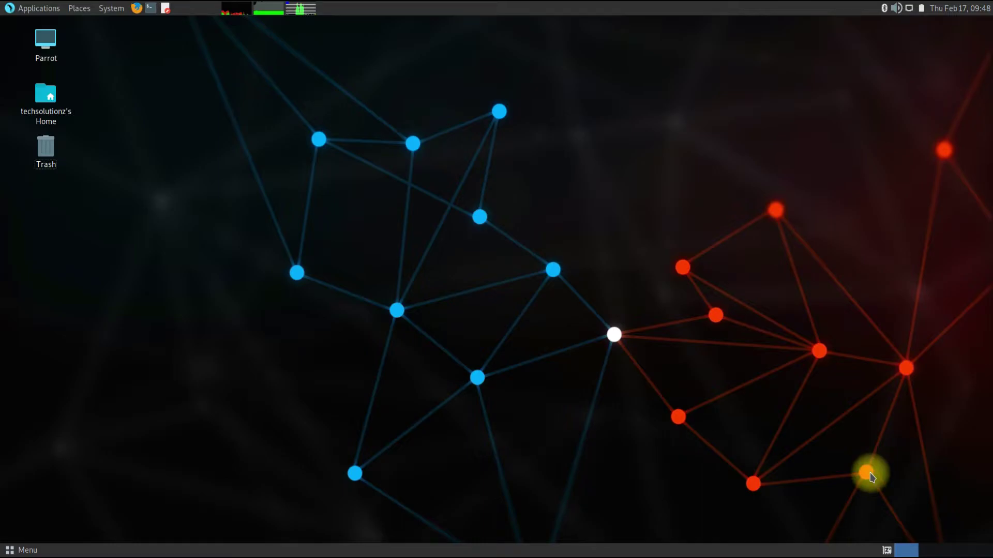
Open a terminal from the desktop and run sudo apt update with the password
{"action": "right_click", "coordinate": [328, 105]}
{"action": "left_click", "coordinate": [357, 160]}
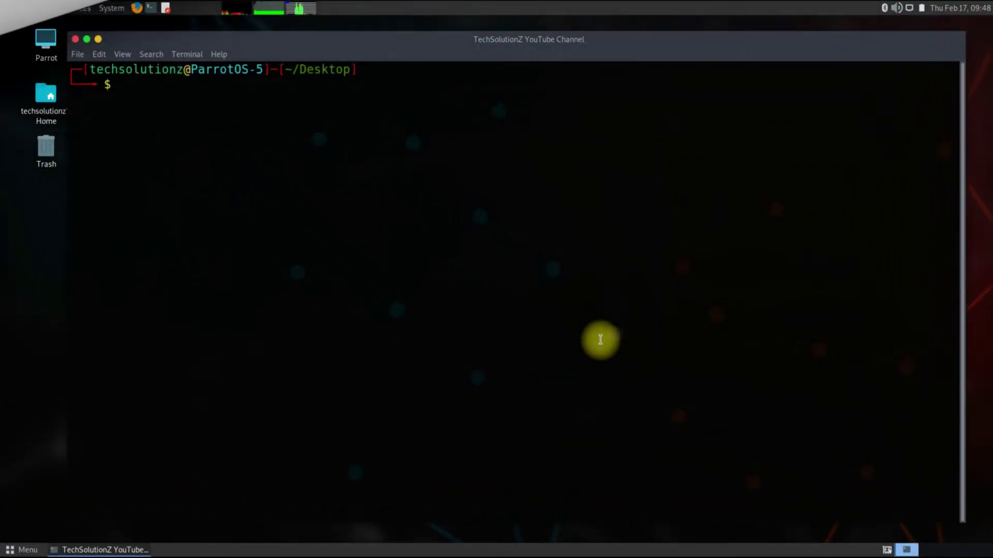
{"action": "type", "text": "sudo apt "}
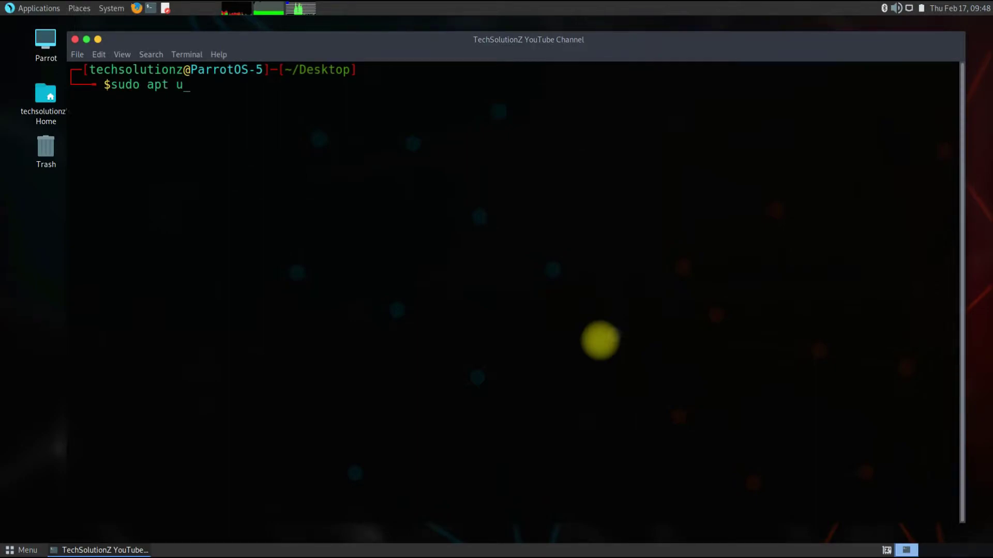
{"action": "type", "text": "update"}
{"action": "key", "text": "Return"}
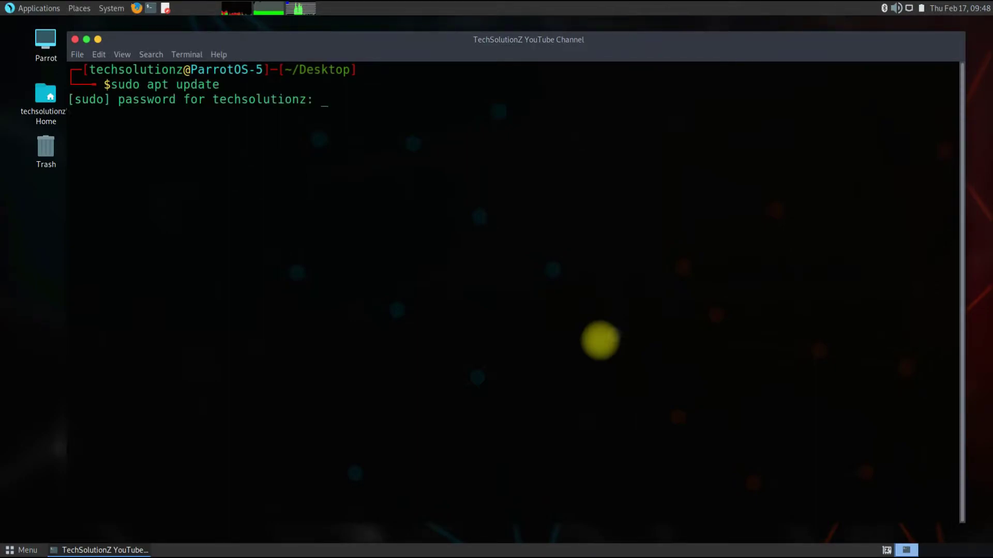
{"action": "key", "text": "Return"}
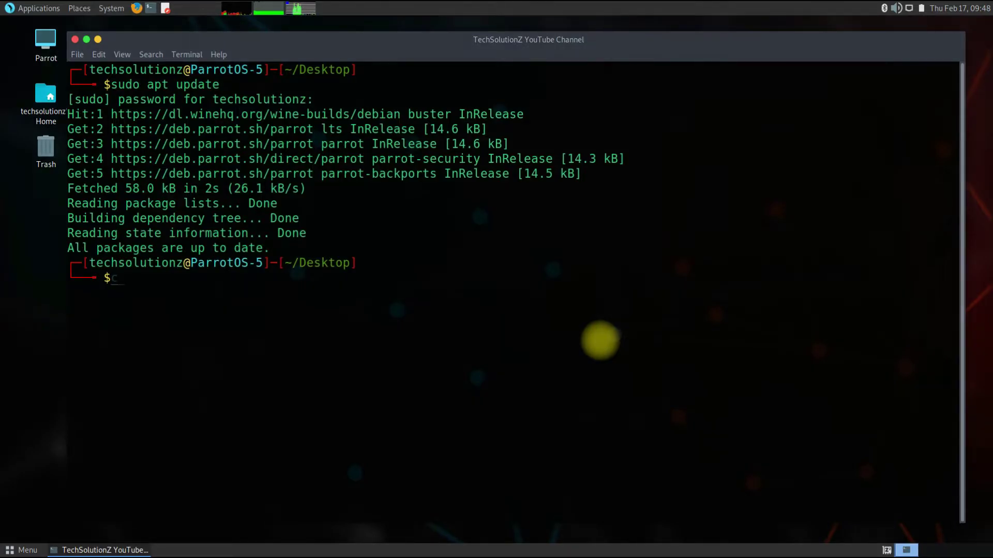
{"action": "type", "text": "lear"}
Clear the screen and wget google-chrome-stable_current_amd64.deb to the Desktop
{"action": "key", "text": "Return"}
{"action": "type", "text": "wg"}
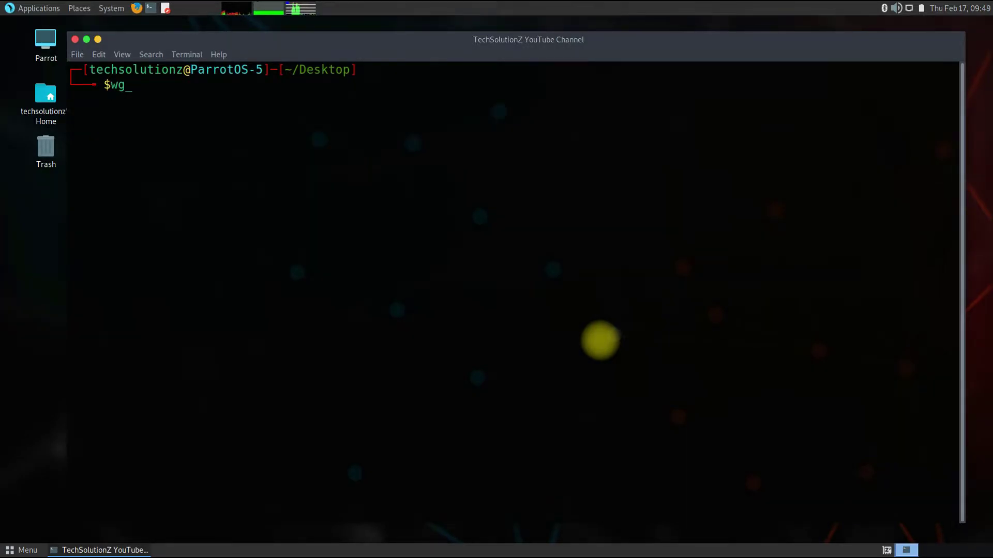
{"action": "type", "text": "et "}
{"action": "type", "text": "https://dl"}
{"action": "type", "text": ".googl."}
{"action": "key", "text": "BackSpace"}
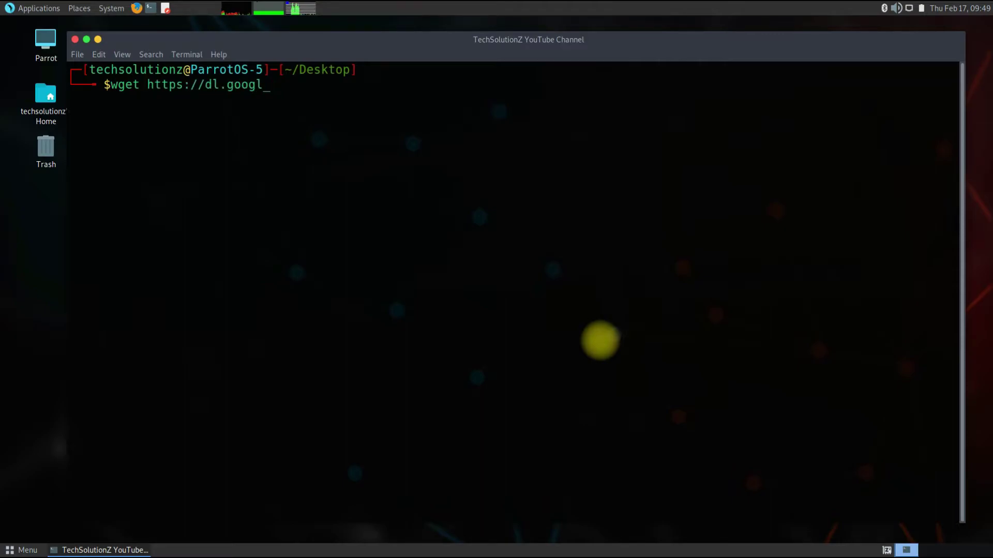
{"action": "type", "text": "e.com"}
{"action": "type", "text": "/lin"}
{"action": "type", "text": "ux/"}
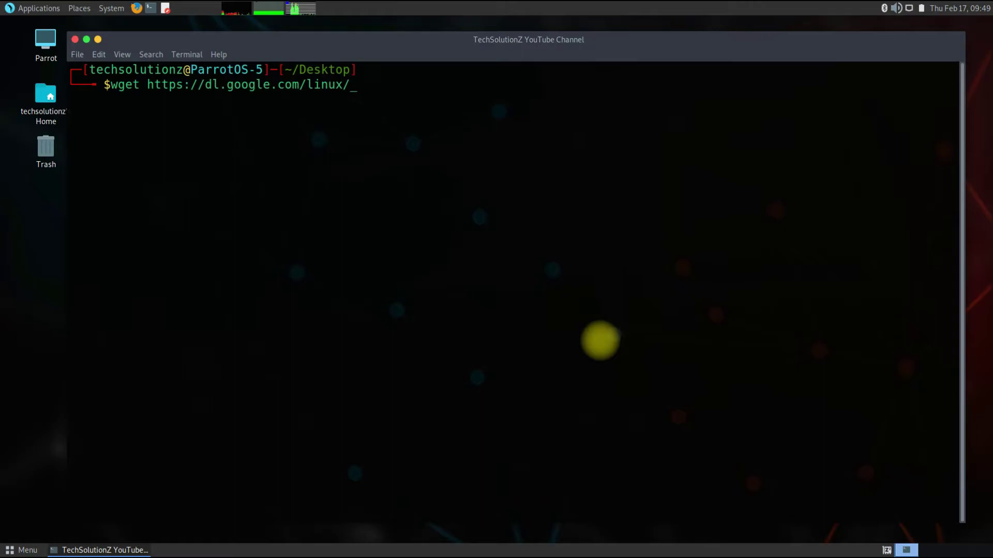
{"action": "type", "text": "direct"}
{"action": "type", "text": "/google"}
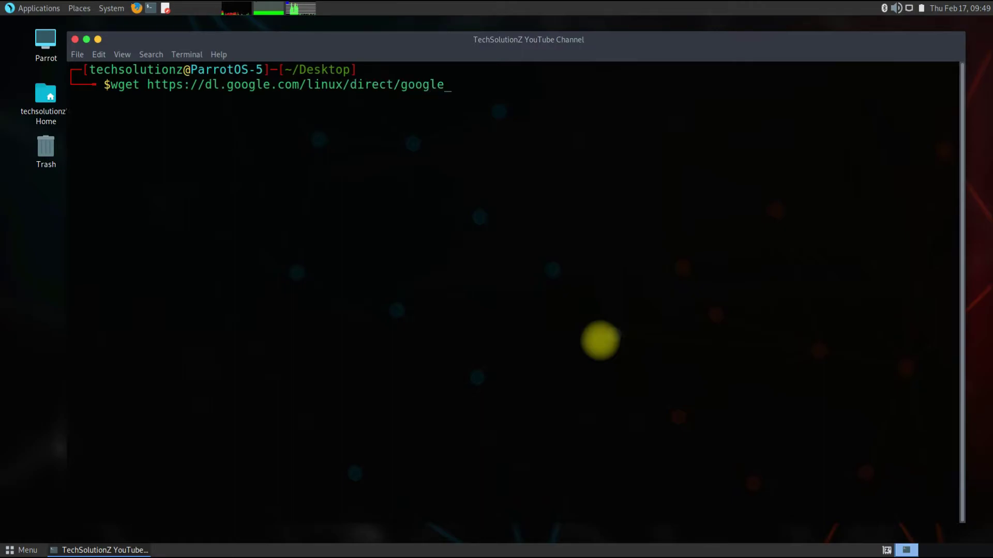
{"action": "type", "text": "-chrome-stable"}
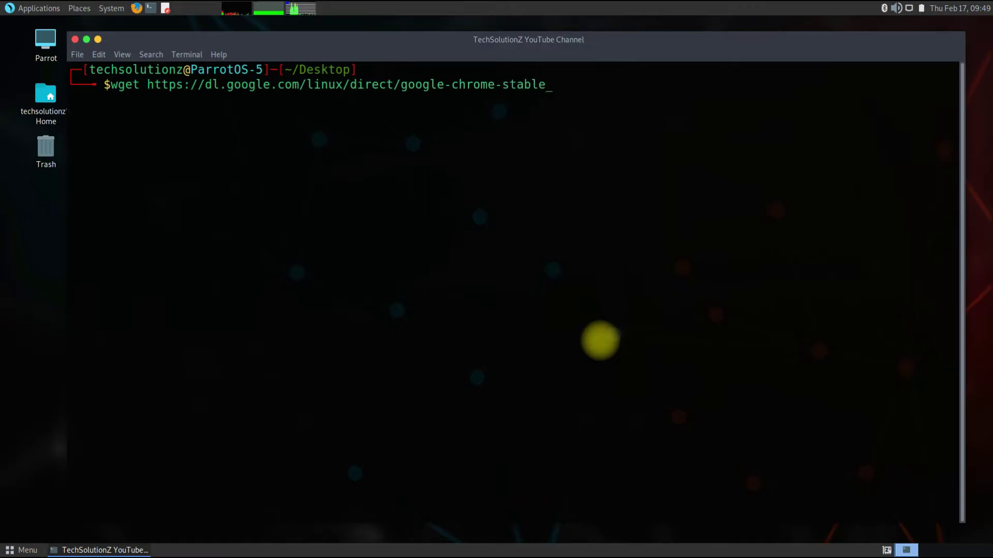
{"action": "type", "text": "_current_"}
{"action": "type", "text": "amd64.d"}
{"action": "type", "text": "eb"}
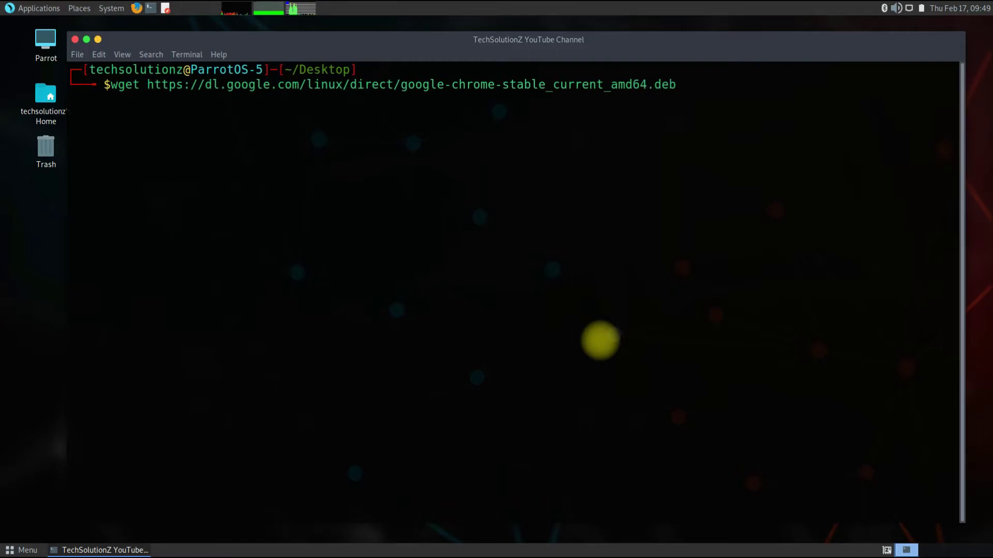
{"action": "key", "text": "Return"}
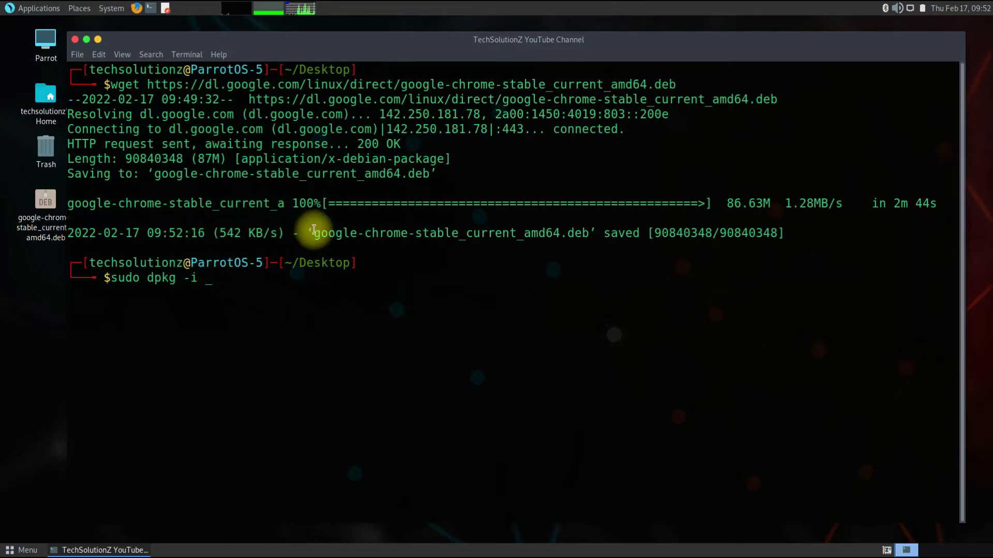
Install the downloaded Chrome .deb with sudo dpkg -i, pasting its copied filename
{"action": "left_click_drag", "start_coordinate": [314, 232], "coordinate": [589, 232]}
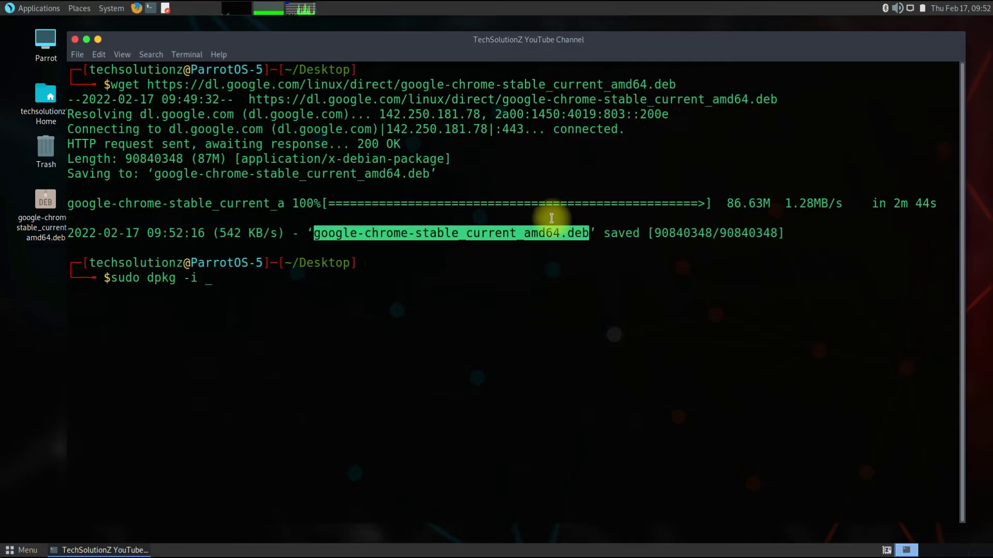
{"action": "right_click", "coordinate": [560, 233]}
{"action": "left_click", "coordinate": [578, 273]}
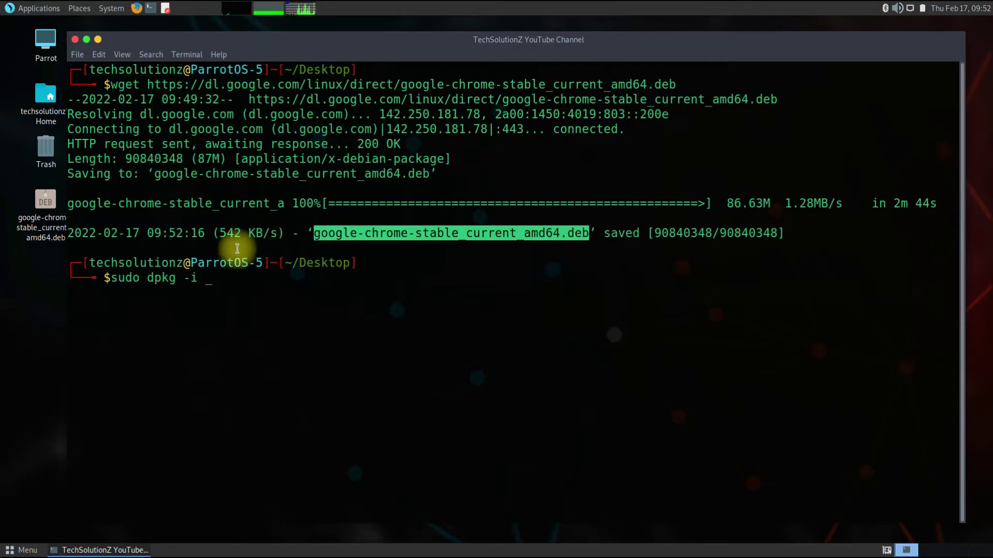
{"action": "right_click", "coordinate": [248, 287]}
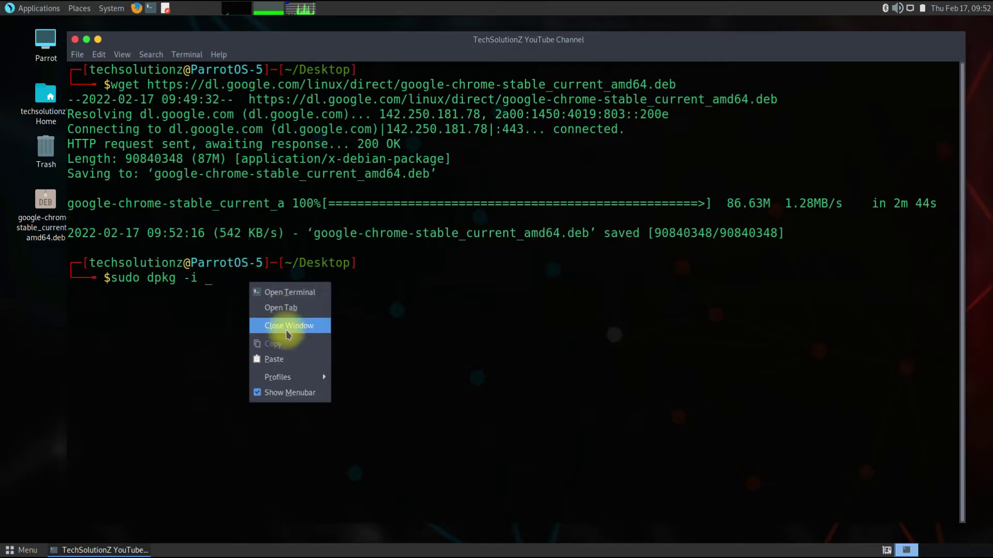
{"action": "left_click", "coordinate": [280, 357]}
{"action": "key", "text": "Return"}
{"action": "type", "text": "c"}
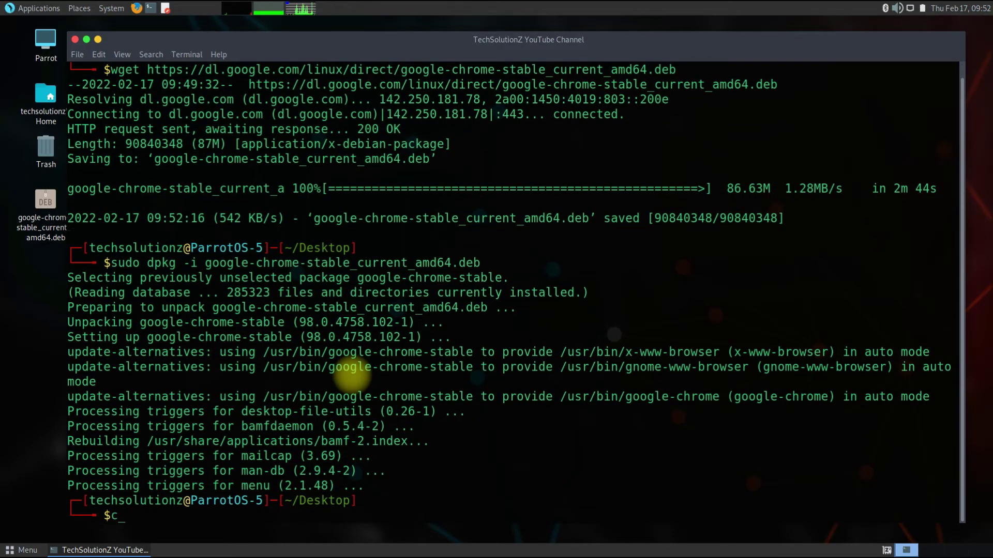
{"action": "type", "text": "lear"}
Clear the terminal screen and start typing google-chrome-stable
{"action": "key", "text": "Return"}
{"action": "type", "text": "google"}
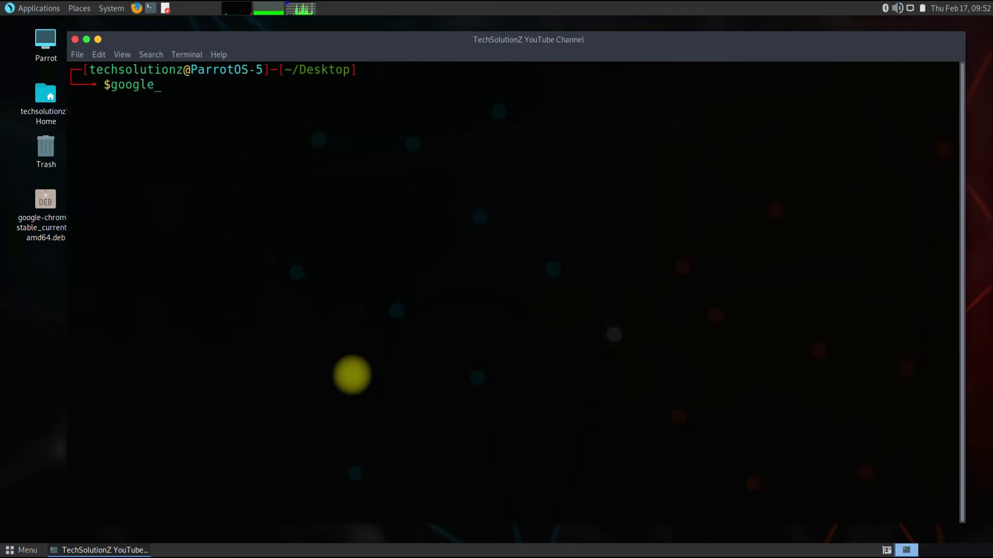
{"action": "type", "text": "chrom"}
{"action": "type", "text": "e "}
{"action": "type", "text": "sta"}
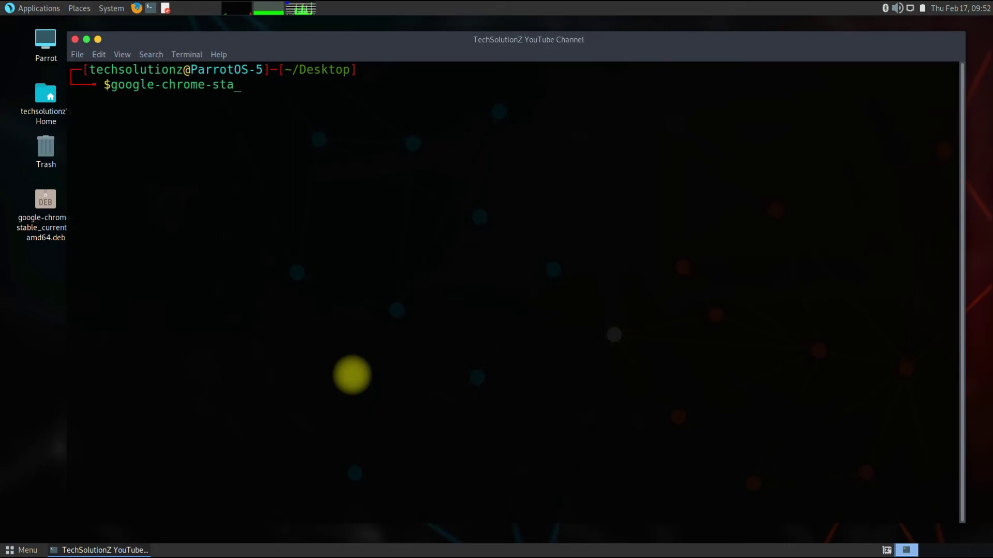
{"action": "type", "text": "ble"}
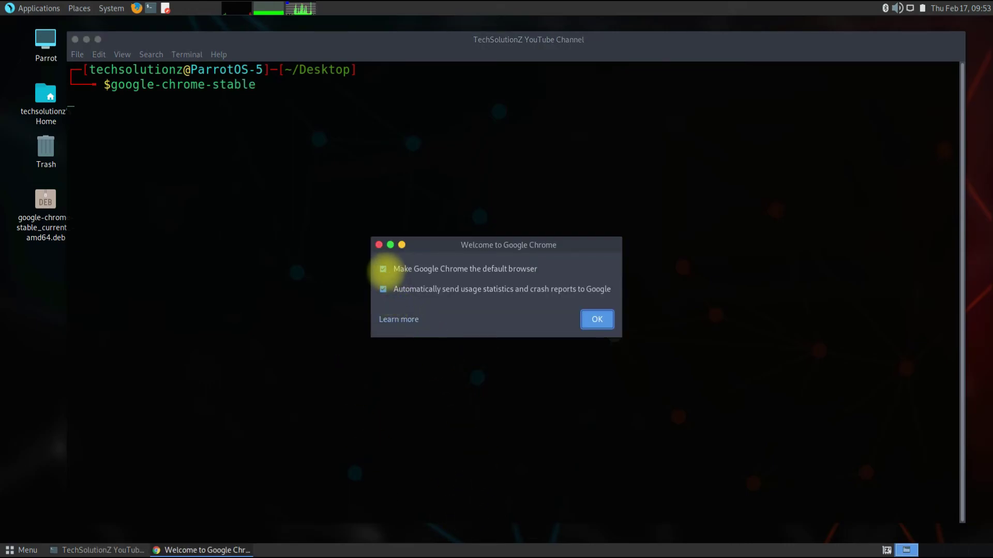
Decline usage statistics on the welcome dialog and open the About Chrome page
{"action": "left_click", "coordinate": [383, 288]}
{"action": "left_click", "coordinate": [597, 319]}
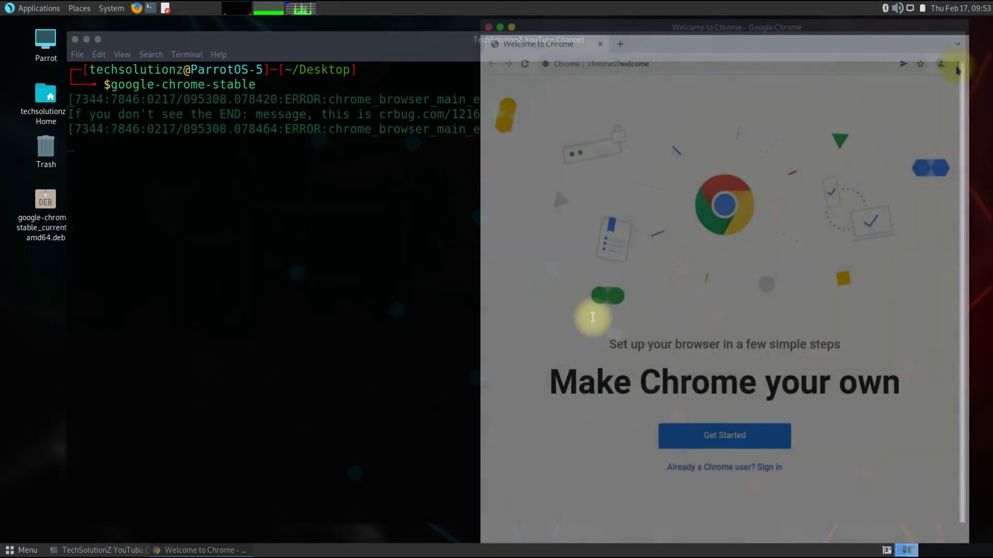
{"action": "left_click", "coordinate": [958, 64]}
{"action": "mouse_move", "coordinate": [825, 273]}
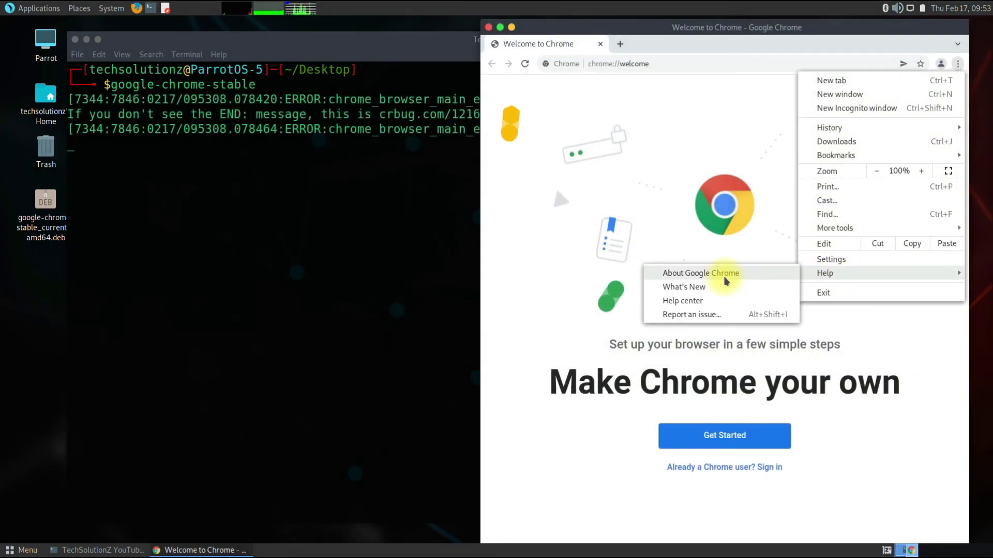
{"action": "left_click", "coordinate": [700, 273]}
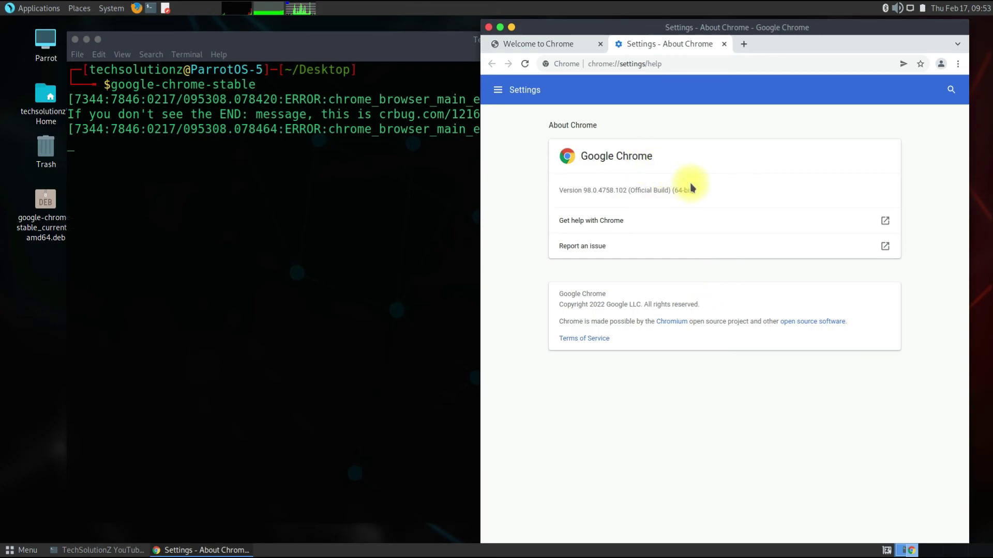
Select the Version 98.0.4758.102 (64-bit) line, then close Chrome
{"action": "left_click_drag", "start_coordinate": [670, 190], "coordinate": [556, 192]}
{"action": "left_click_drag", "start_coordinate": [719, 192], "coordinate": [556, 191]}
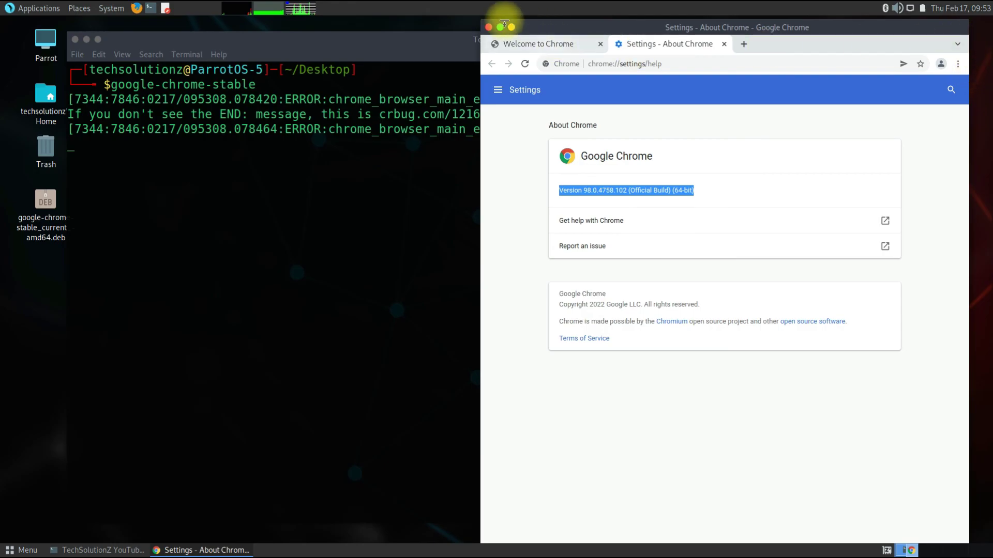
{"action": "left_click", "coordinate": [488, 27]}
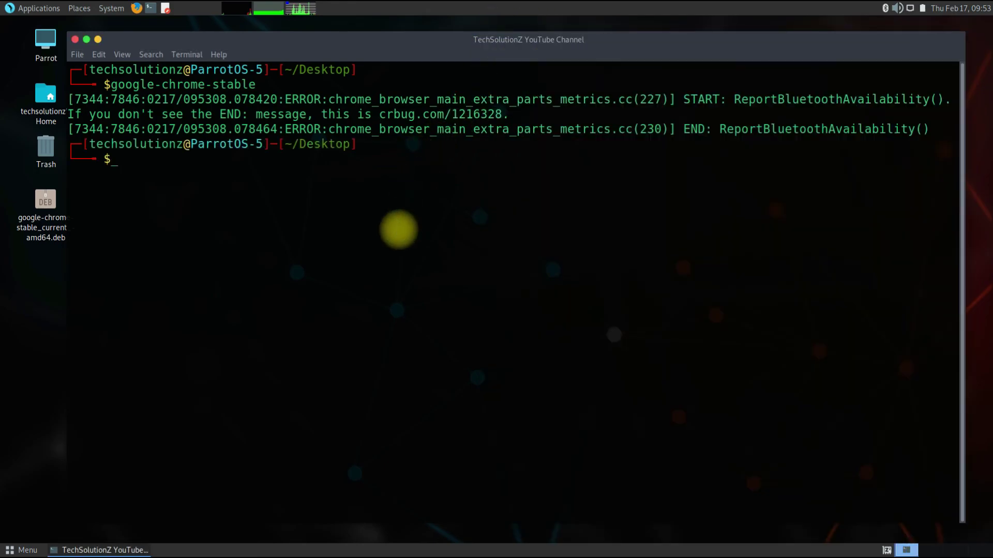